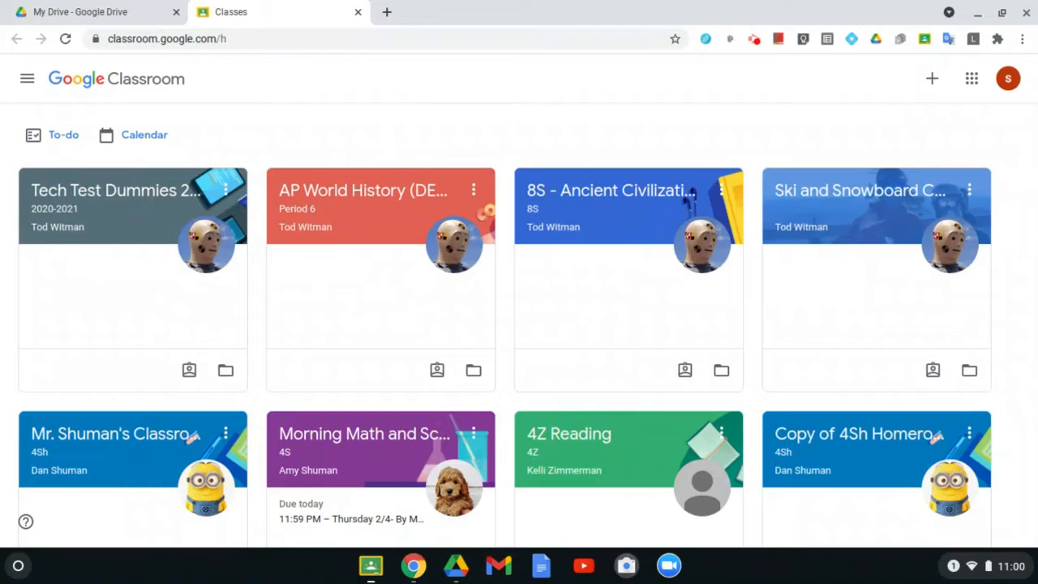
# - View the week's assignments for all classes in the Classroom calendar, and return to the class list
pyautogui.click(139, 136)
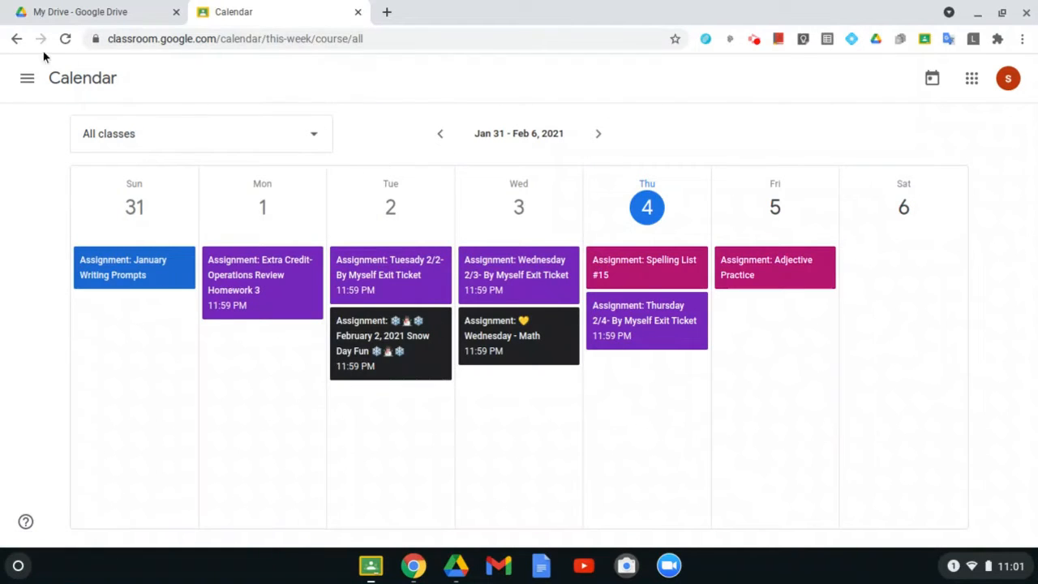
pyautogui.click(16, 40)
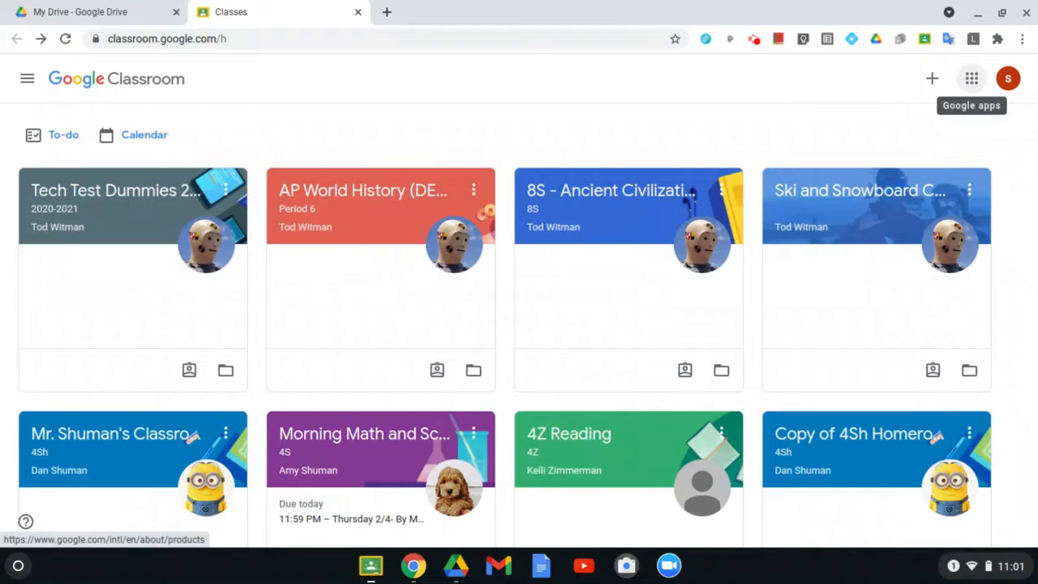
# - Switch to Drive and place the Calendar shortcut directly before Account in the second row of the Google apps launcher
pyautogui.click(159, 15)
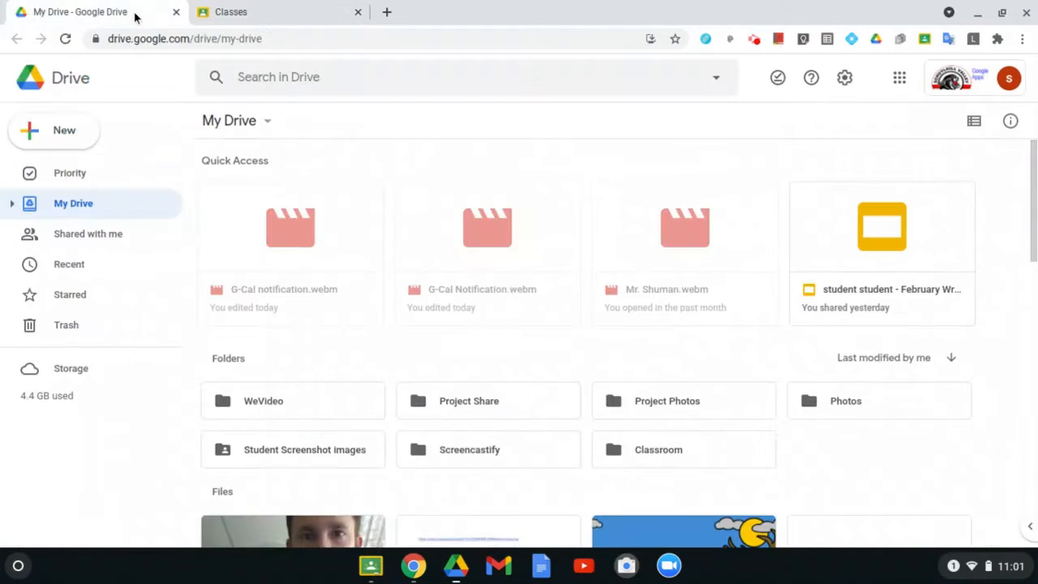
pyautogui.click(905, 83)
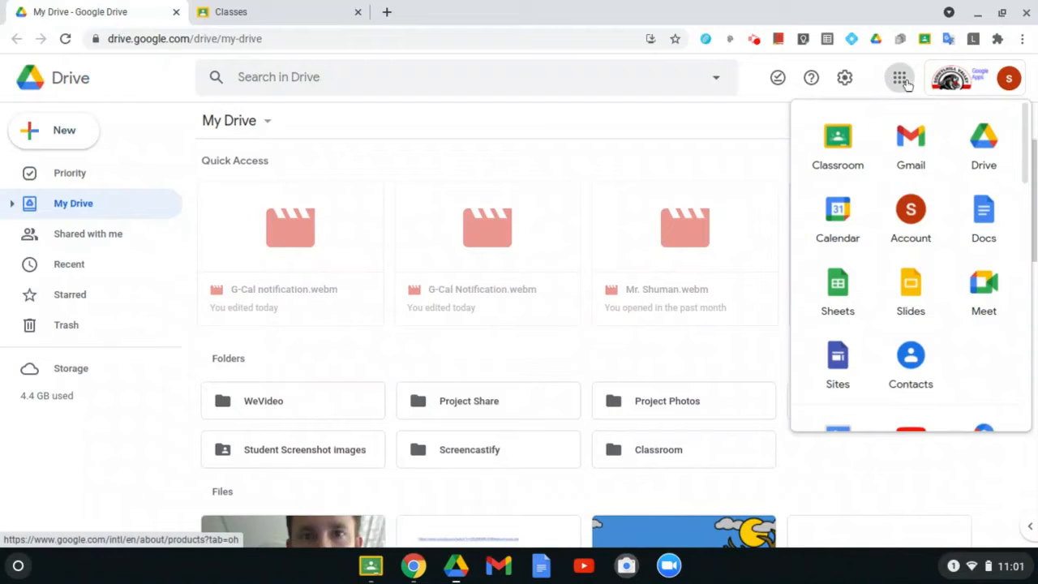
pyautogui.moveTo(839, 209); pyautogui.dragTo(974, 374)
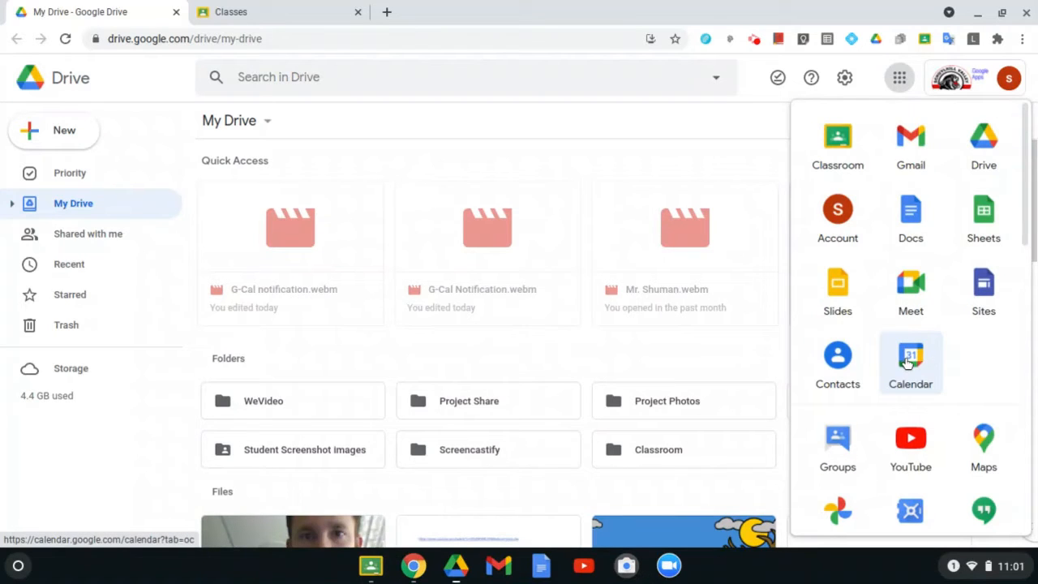
pyautogui.moveTo(914, 362); pyautogui.dragTo(847, 210)
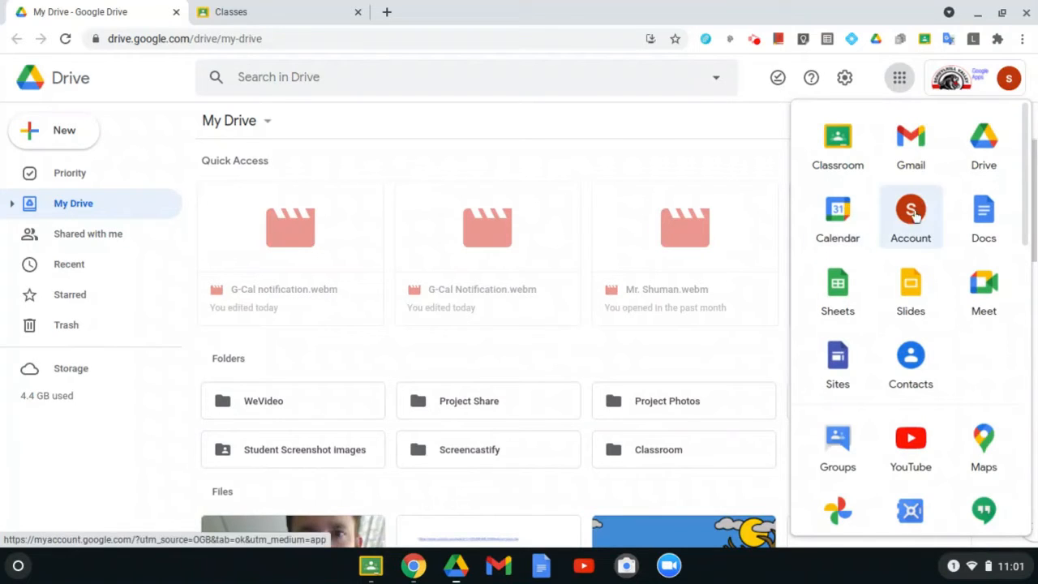
# - Open Google Calendar from the apps launcher and switch its view from Schedule to Week
pyautogui.click(840, 217)
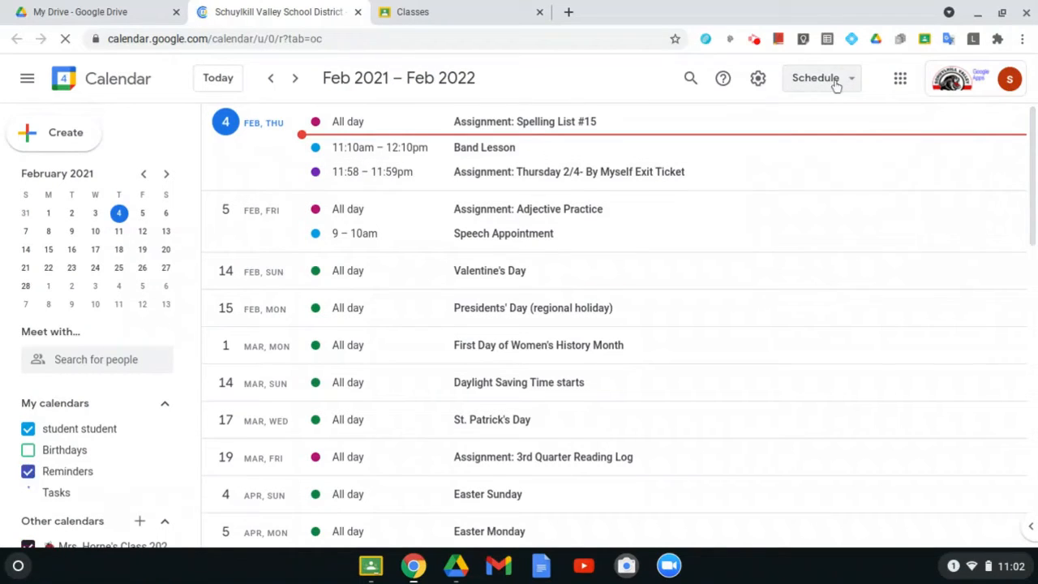
pyautogui.click(836, 81)
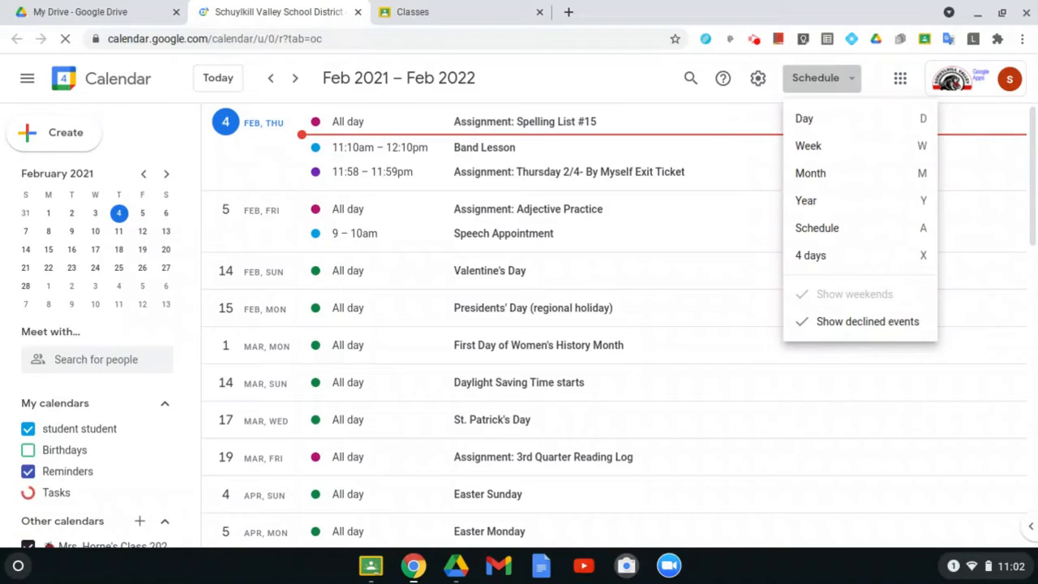
pyautogui.click(827, 148)
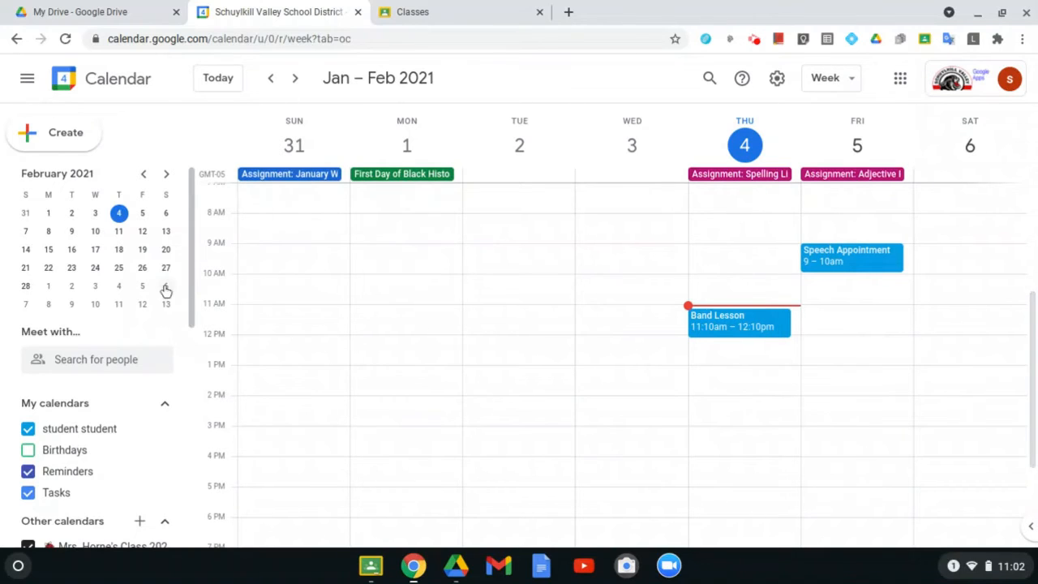
# - Look through the My calendars and Other calendars lists and the assignments and events scheduled for the week
pyautogui.scroll(-3, 173, 301)
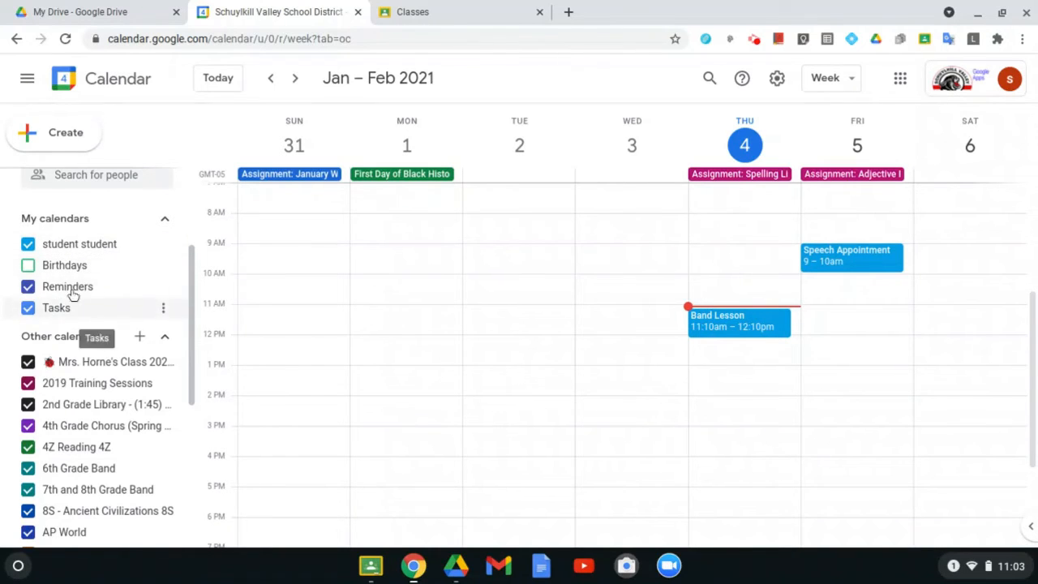
pyautogui.scroll(-5, 69, 357)
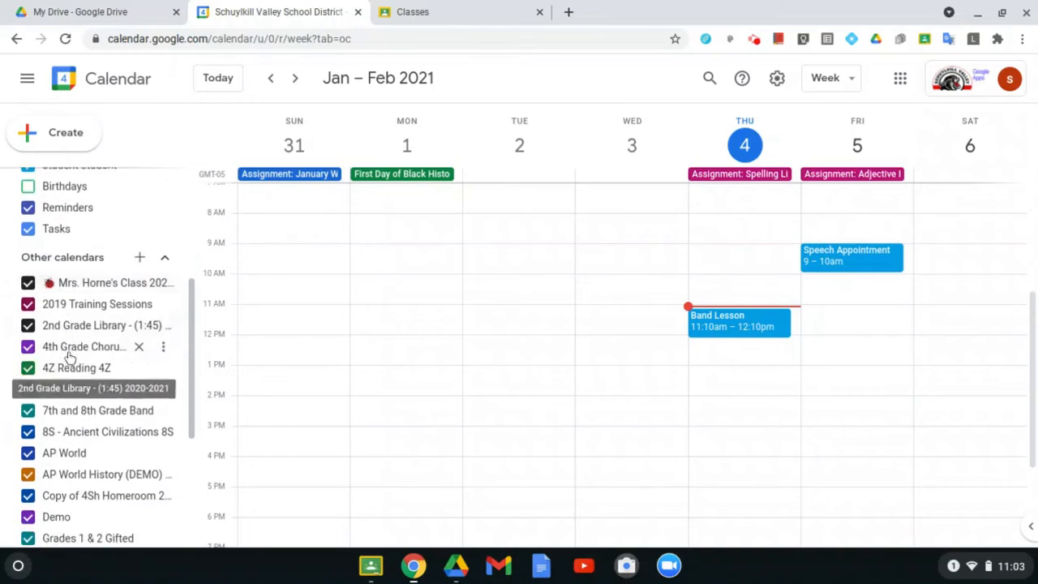
pyautogui.scroll(7, 81, 357)
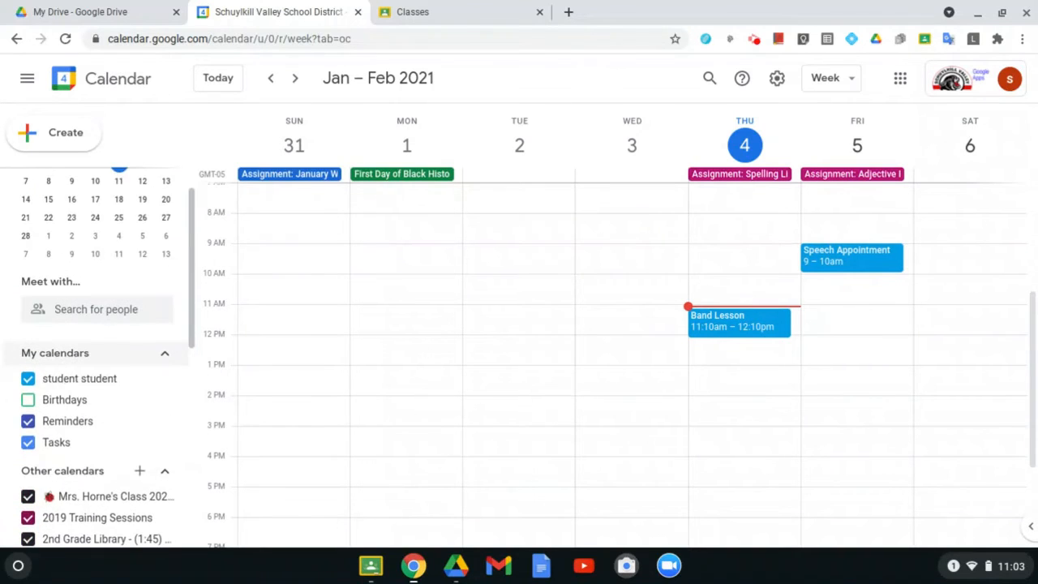
pyautogui.scroll(-2, 81, 360)
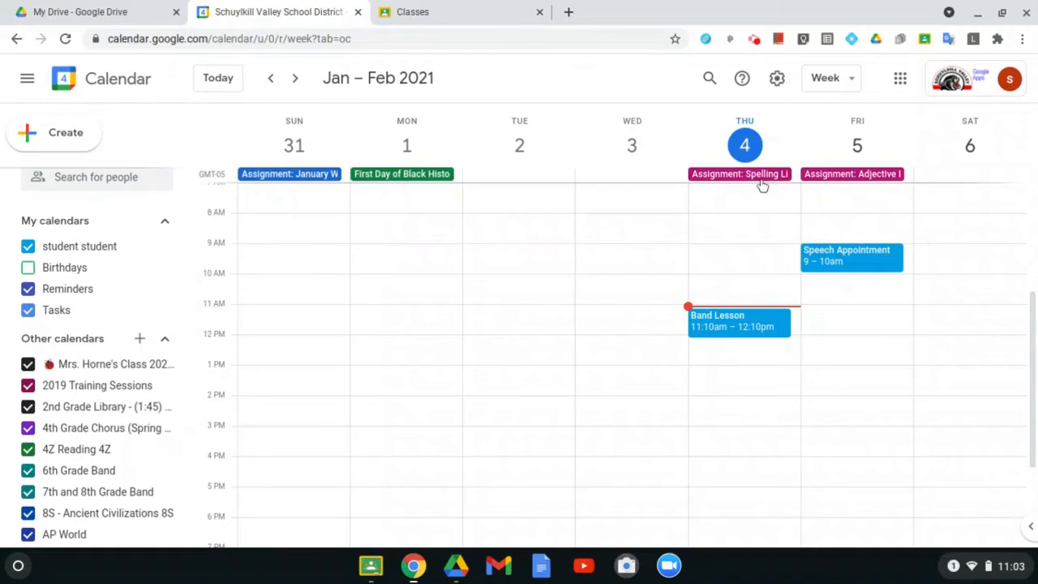
pyautogui.scroll(-2, 756, 214)
pyautogui.scroll(3, 756, 214)
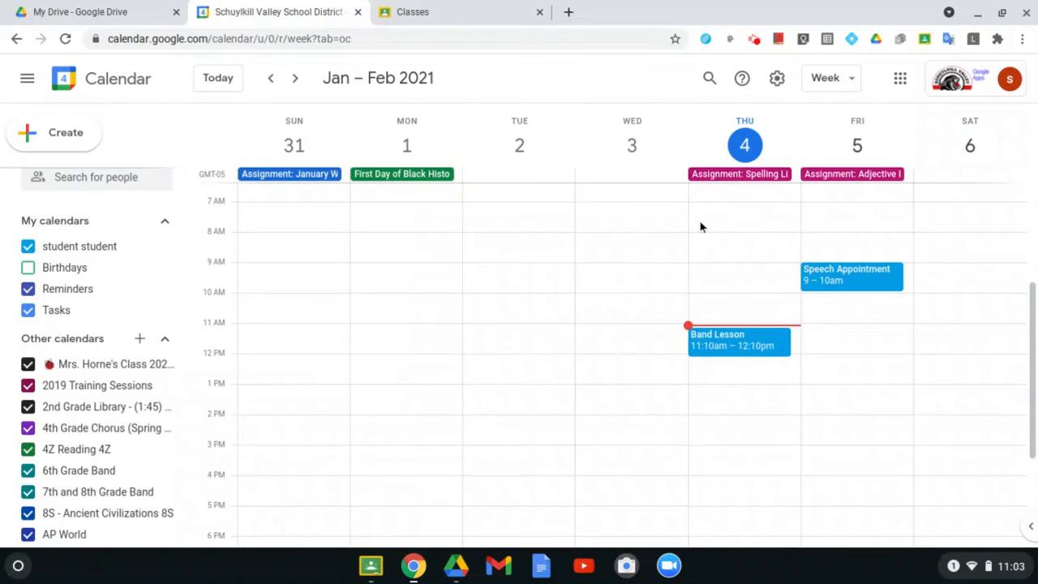
pyautogui.scroll(-1, 566, 256)
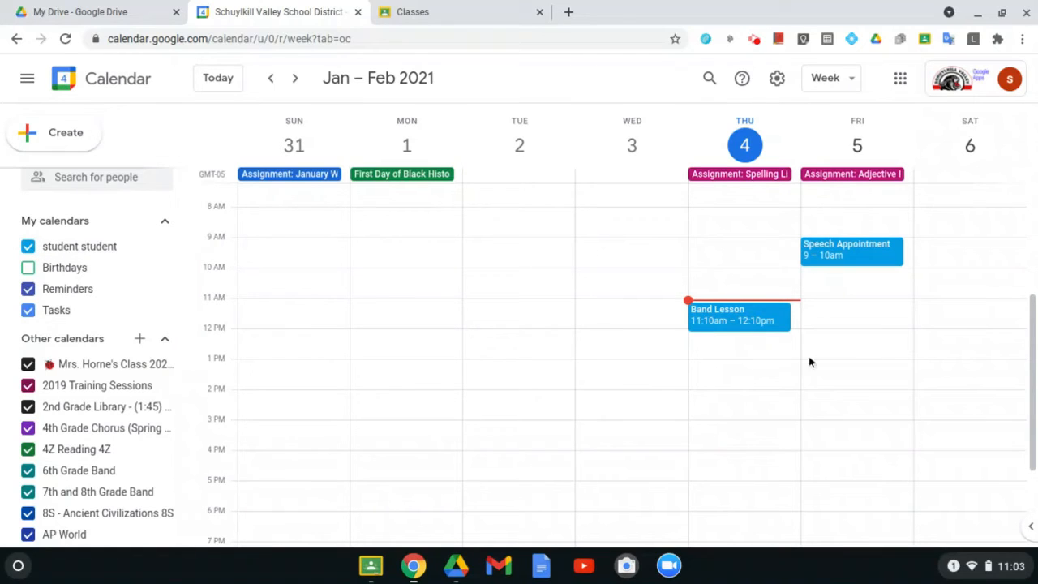
# - Create a calendar event titled "Nurse Appointment" on Friday, February 5, starting at 1:30pm
pyautogui.click(858, 380)
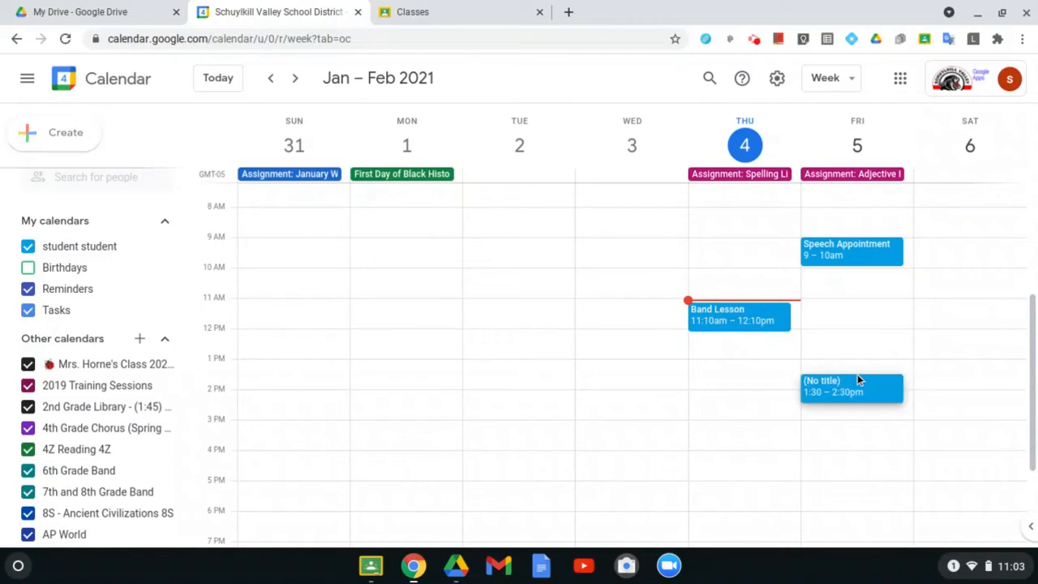
pyautogui.write('Nu')
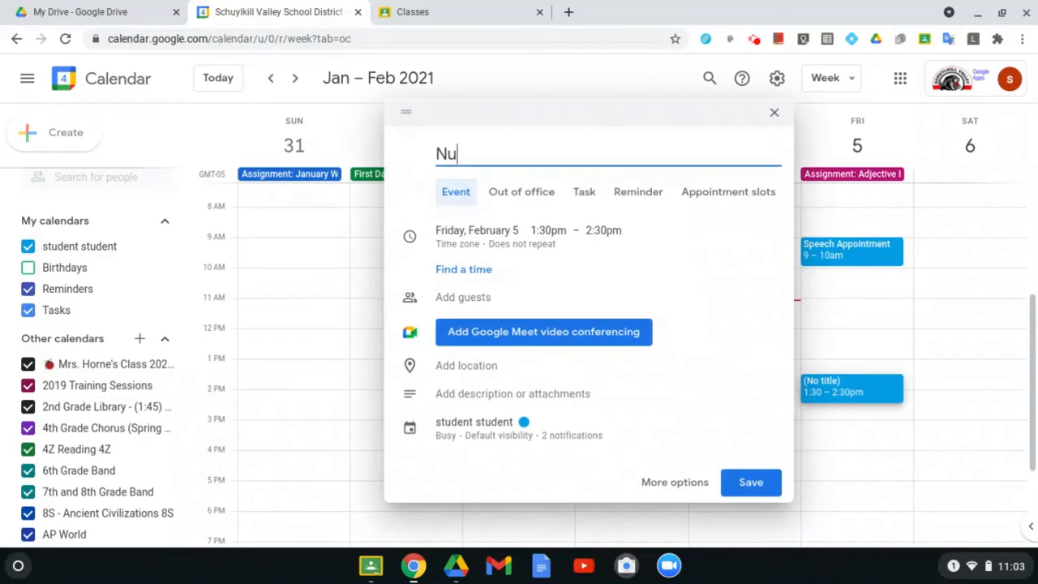
pyautogui.write('rse Appoi')
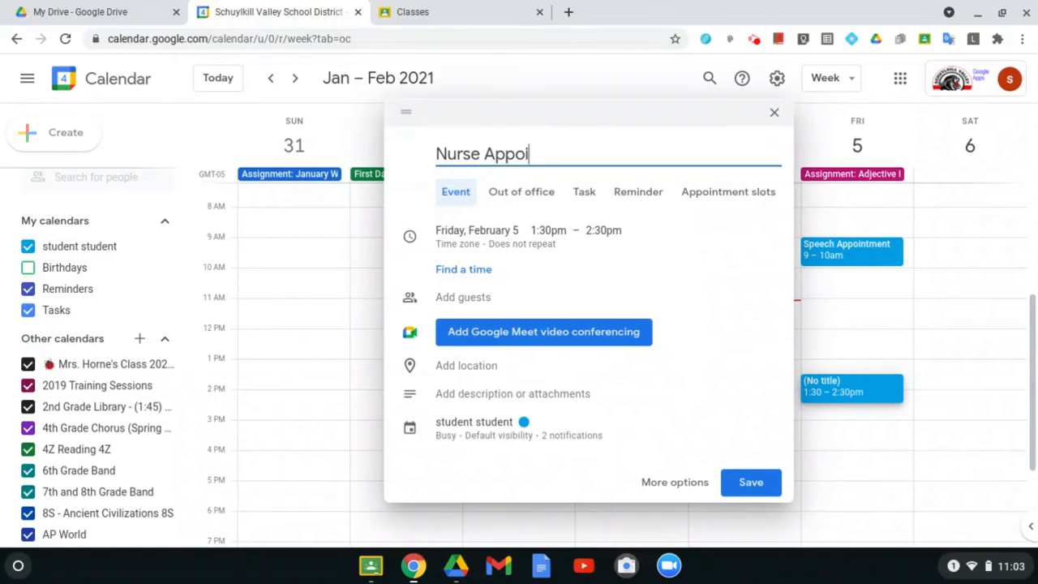
pyautogui.write('ntment')
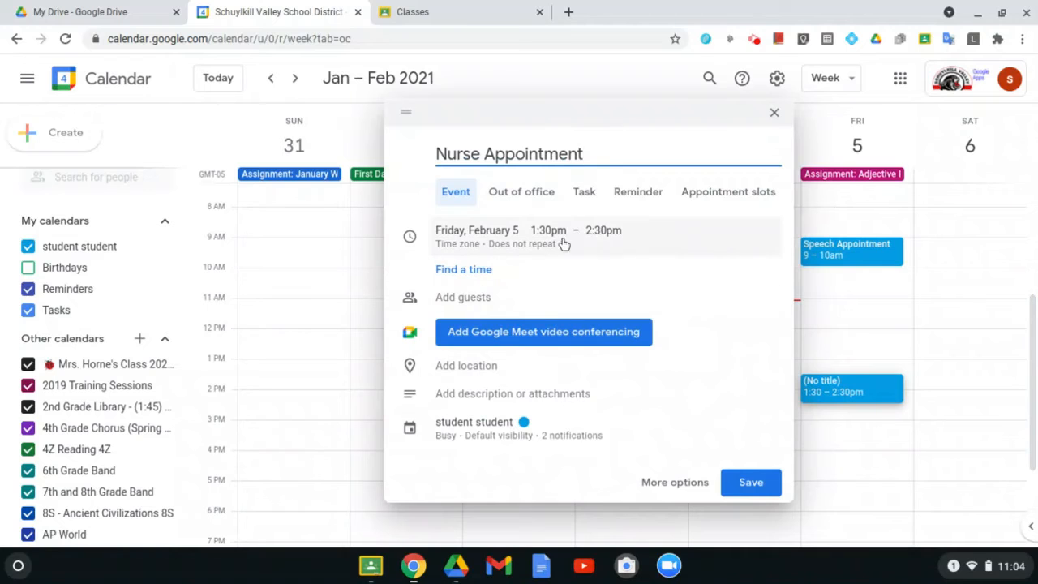
# - Set the Nurse Appointment's end time to 1:45pm, show its full options, and save the event
pyautogui.click(596, 232)
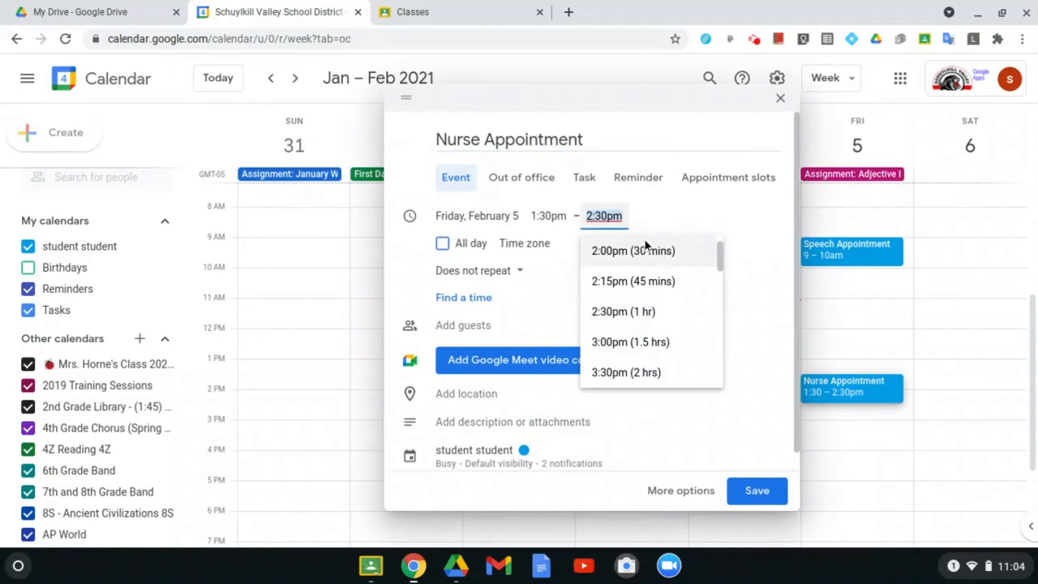
pyautogui.scroll(-1, 637, 256)
pyautogui.scroll(2, 638, 256)
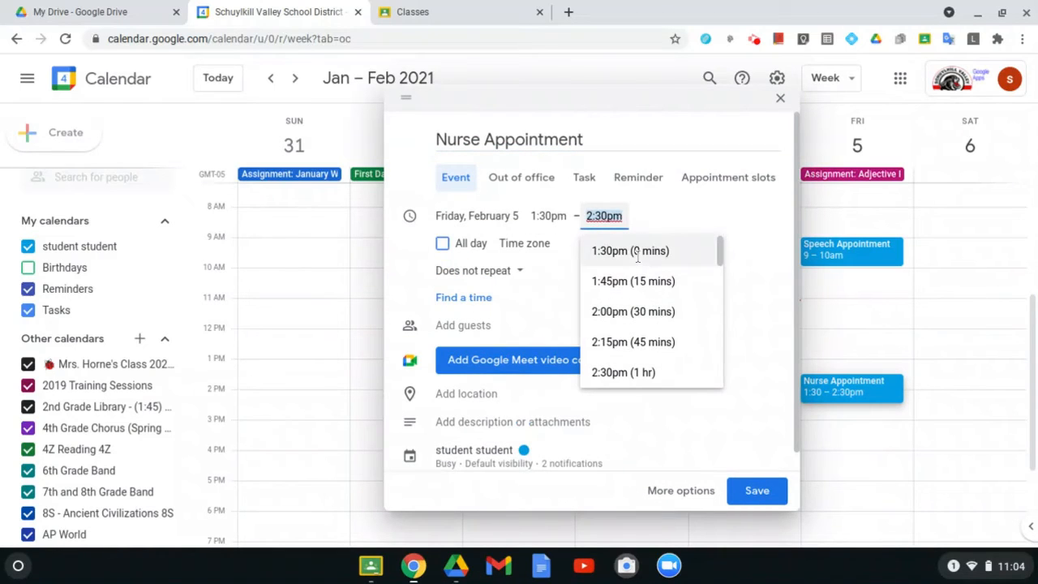
pyautogui.click(620, 281)
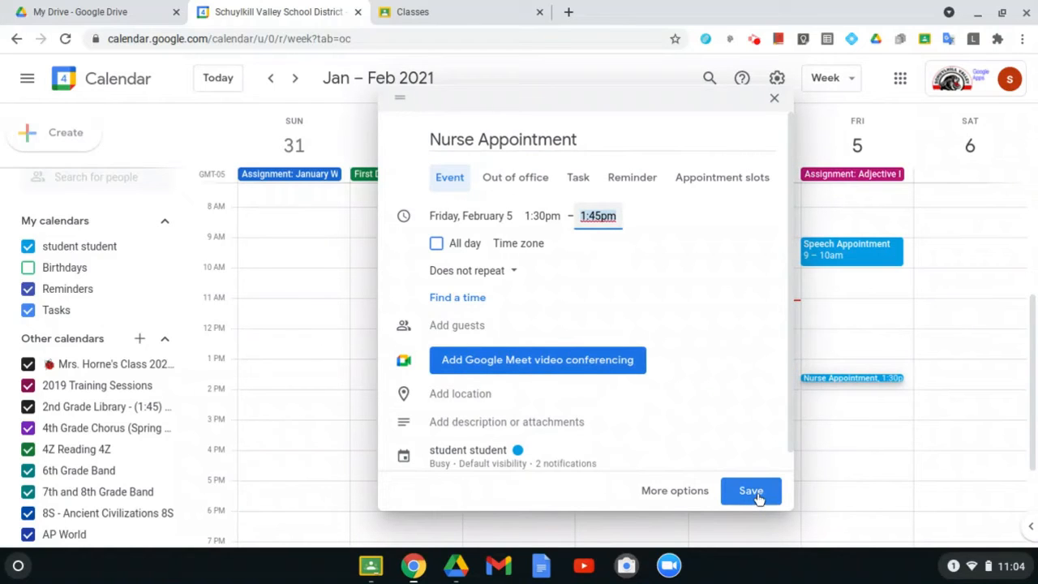
pyautogui.click(684, 496)
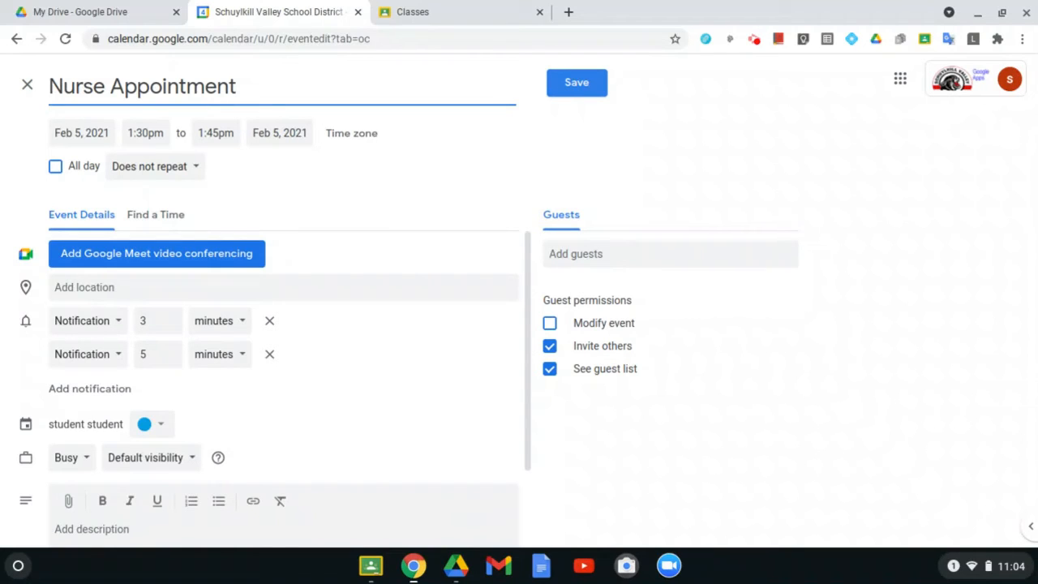
pyautogui.click(572, 91)
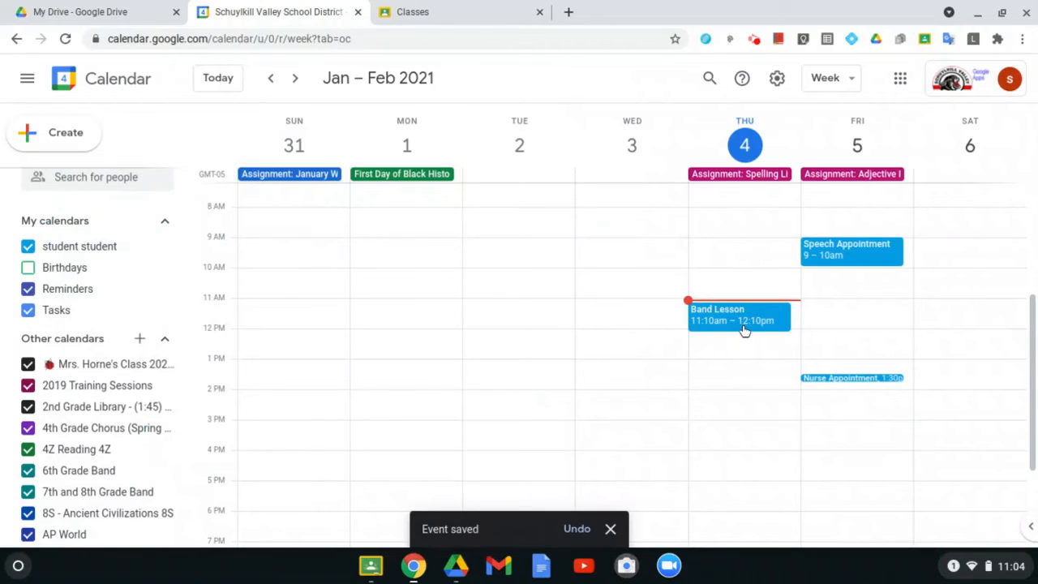
pyautogui.click(611, 529)
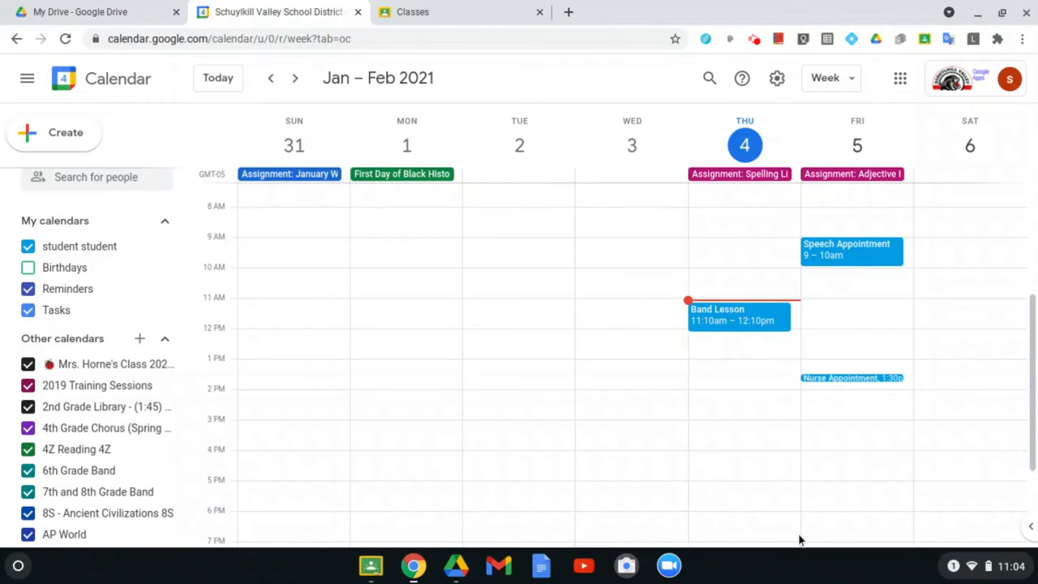
# - Check the details and notification times of the Speech Appointment and Nurse Appointment, revealing the hidden system notification in between
pyautogui.click(821, 247)
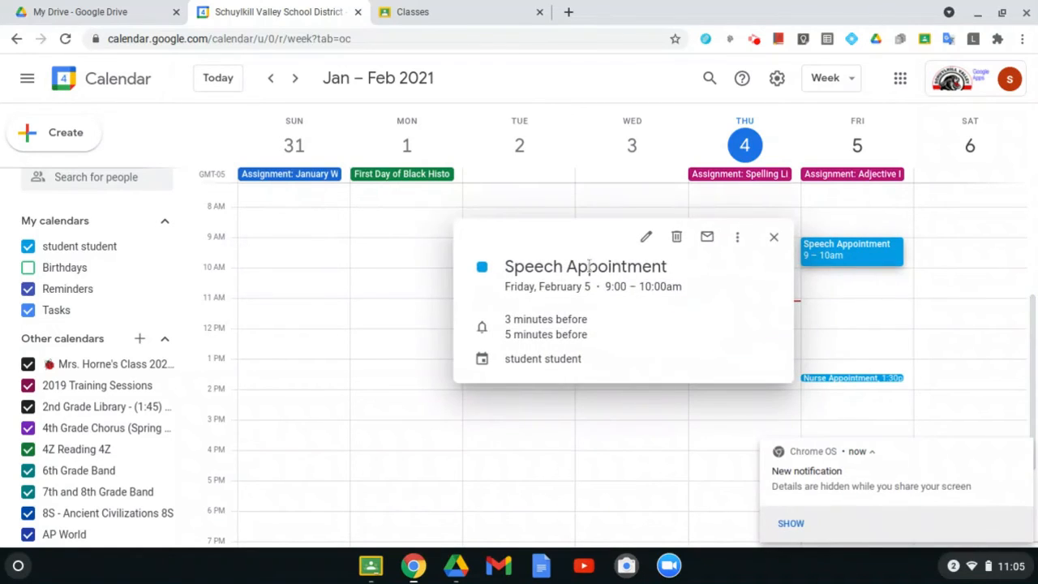
pyautogui.click(789, 524)
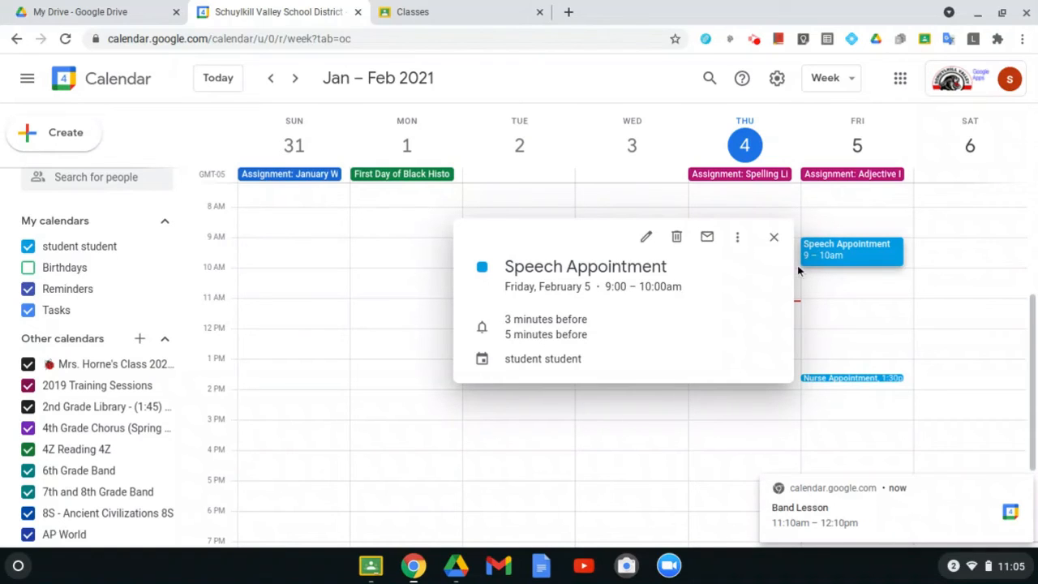
pyautogui.click(835, 379)
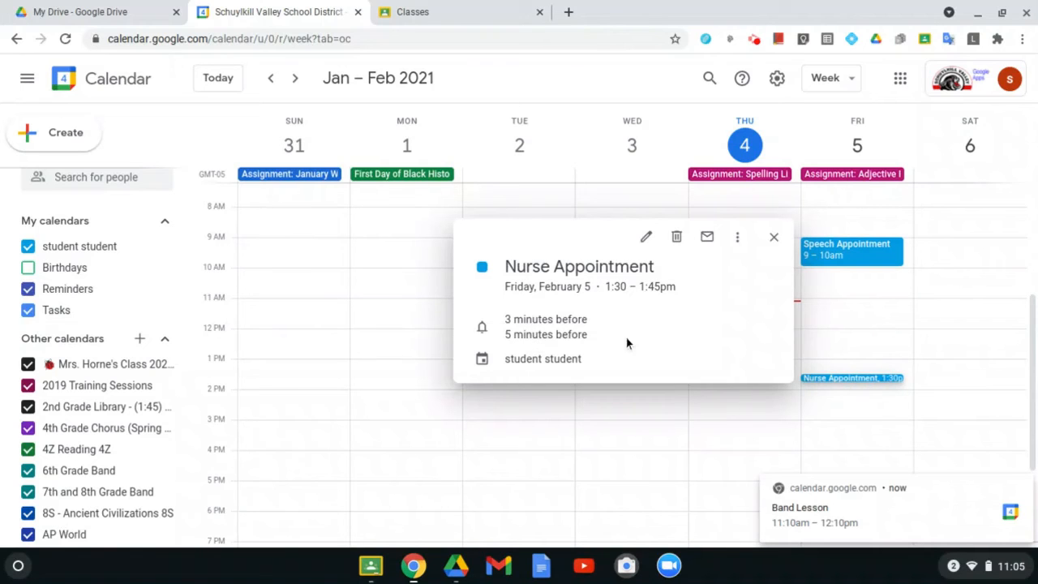
pyautogui.click(774, 239)
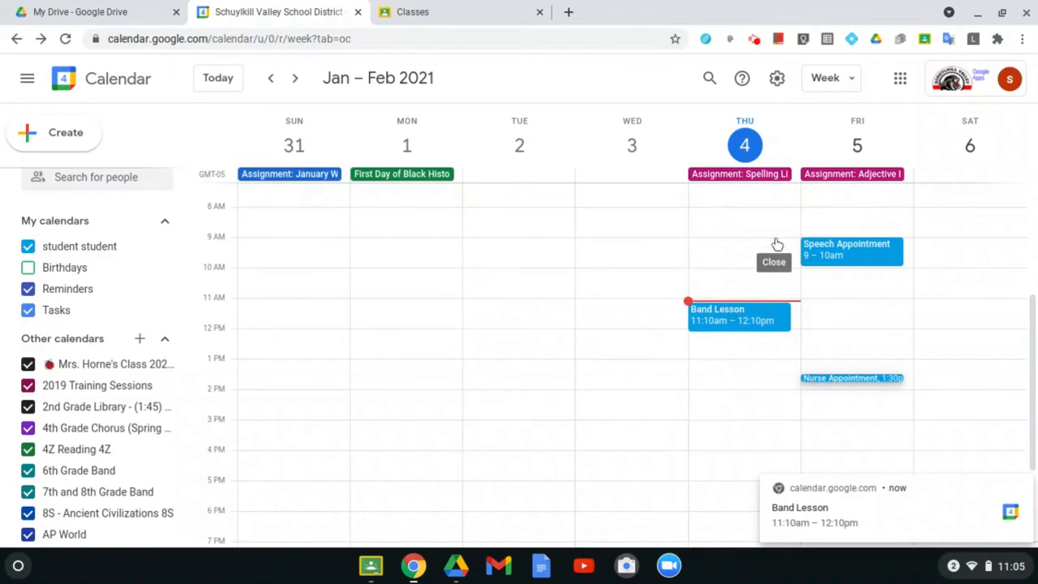
# - Open Thursday's Band Lesson for editing, add a third notification of 10 minutes, and remove it again
pyautogui.click(728, 322)
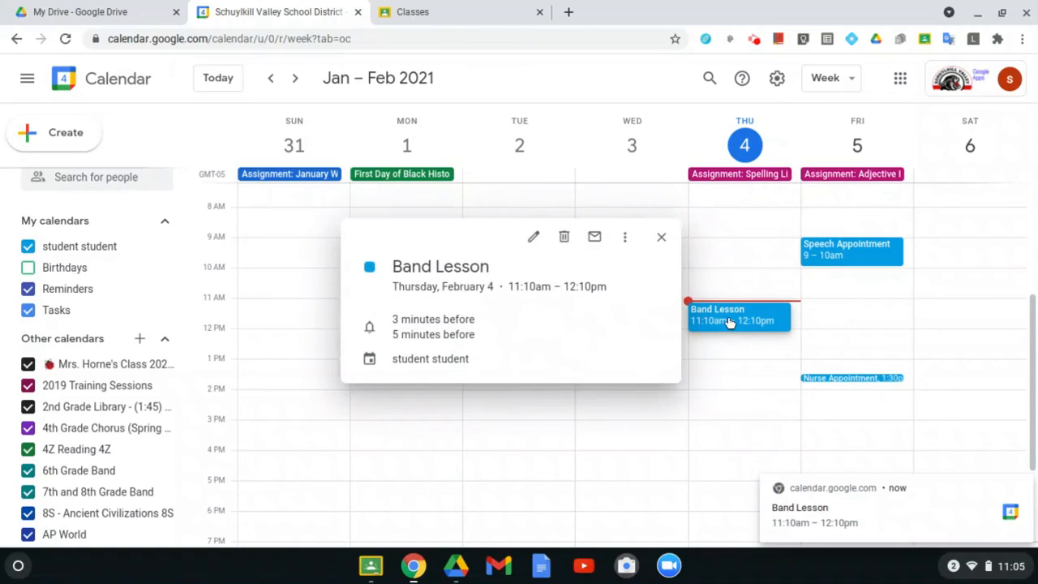
pyautogui.click(534, 239)
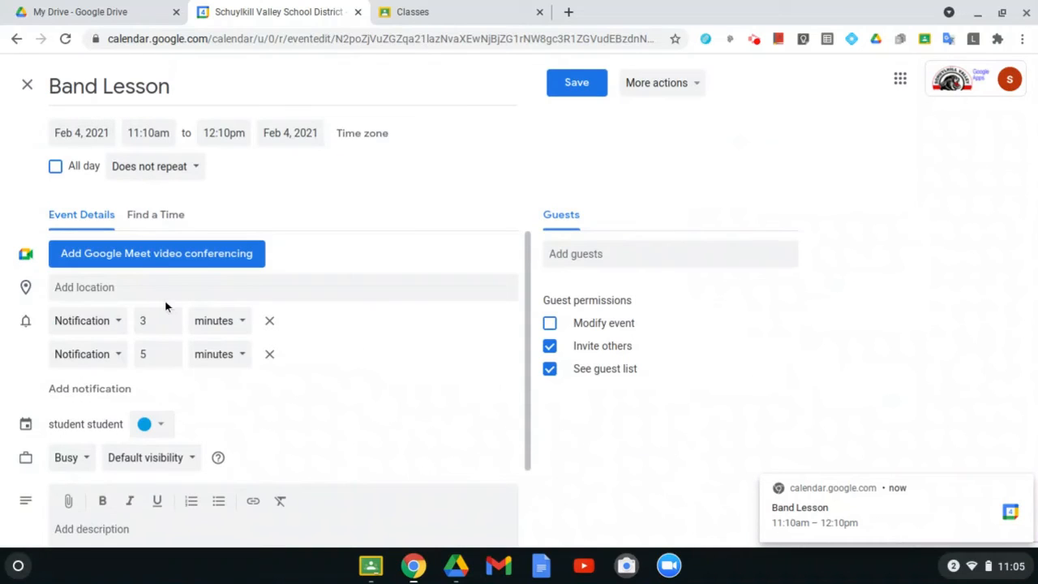
pyautogui.click(82, 390)
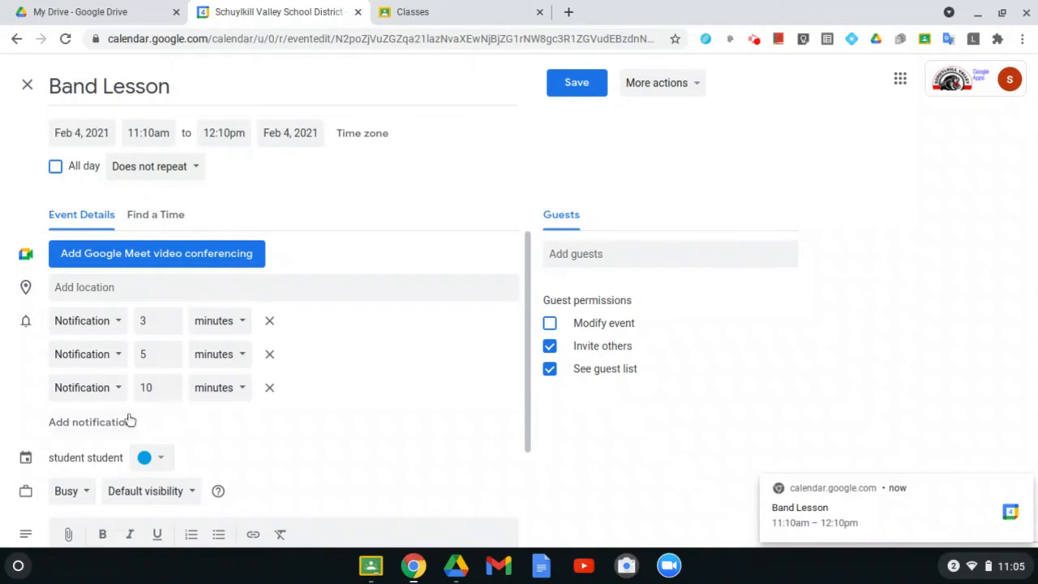
pyautogui.click(269, 388)
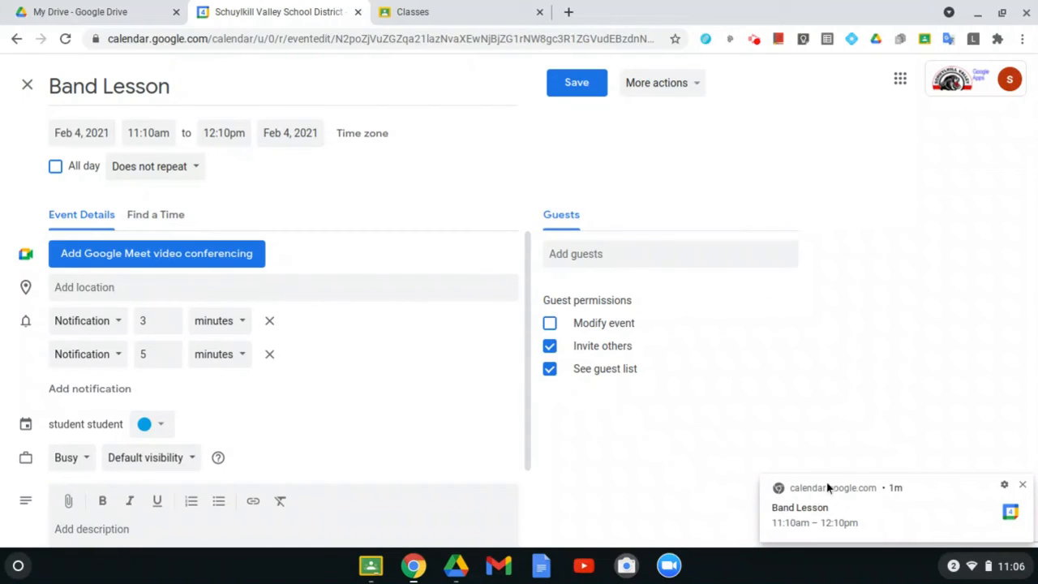
# - Dismiss the Band Lesson reminder with a repeat notification in 5 minutes, and save the event
pyautogui.click(1023, 485)
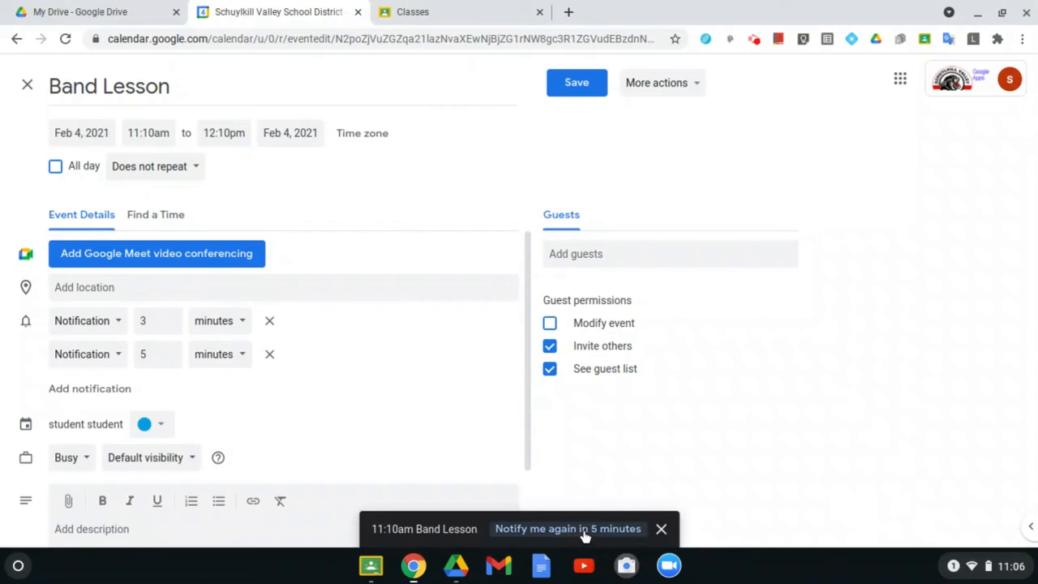
pyautogui.click(585, 532)
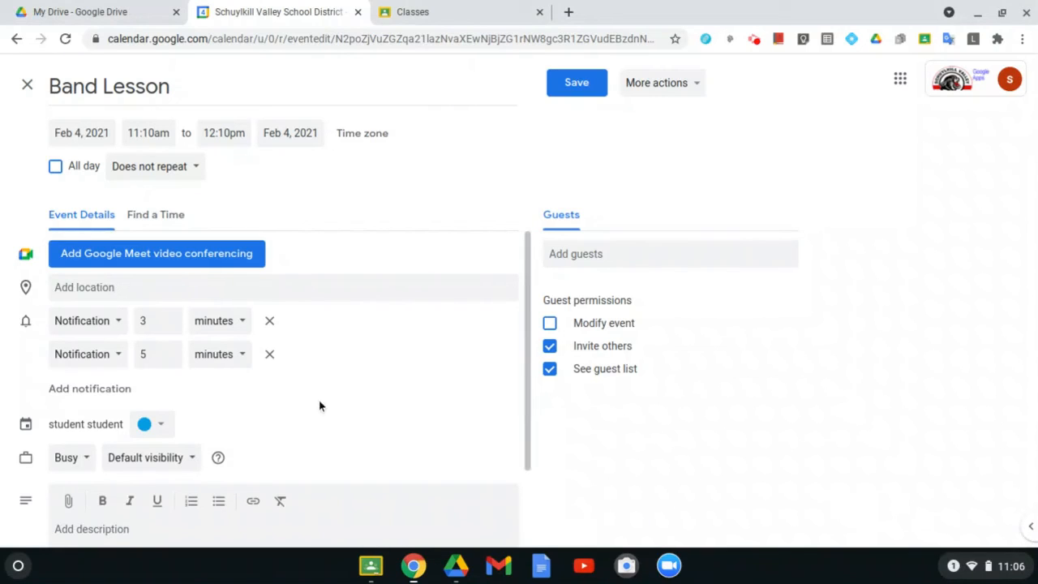
pyautogui.click(582, 84)
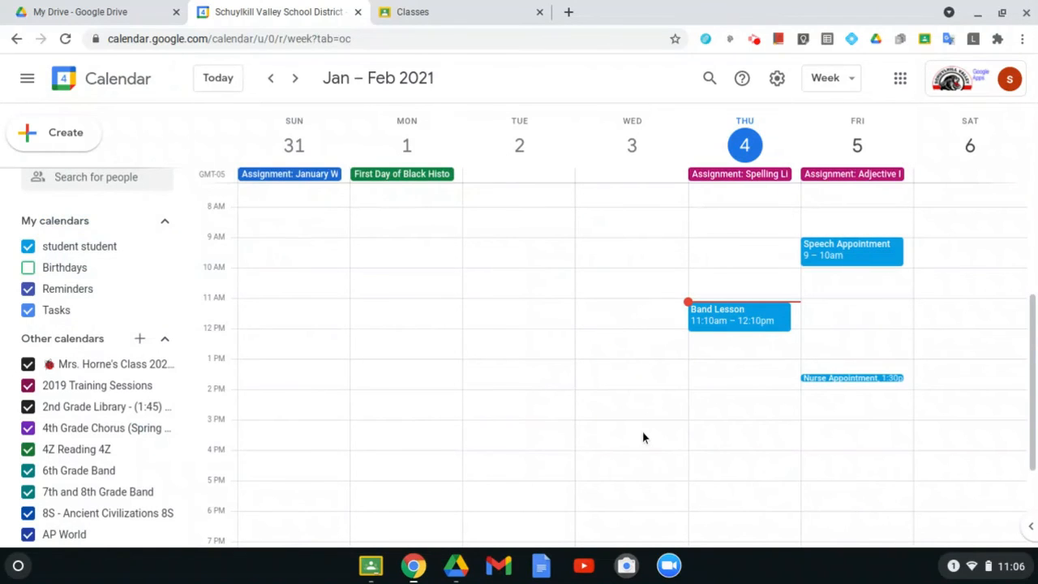
# - Dismiss the next Band Lesson reminder and close the offer to be notified again
pyautogui.scroll(2, 643, 438)
pyautogui.scroll(-2, 643, 437)
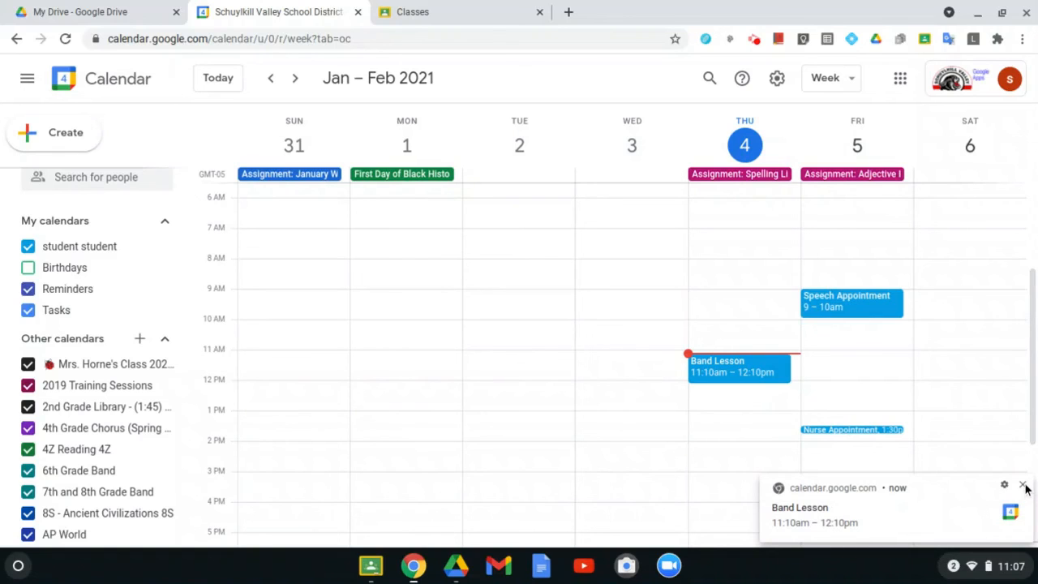
pyautogui.click(1023, 485)
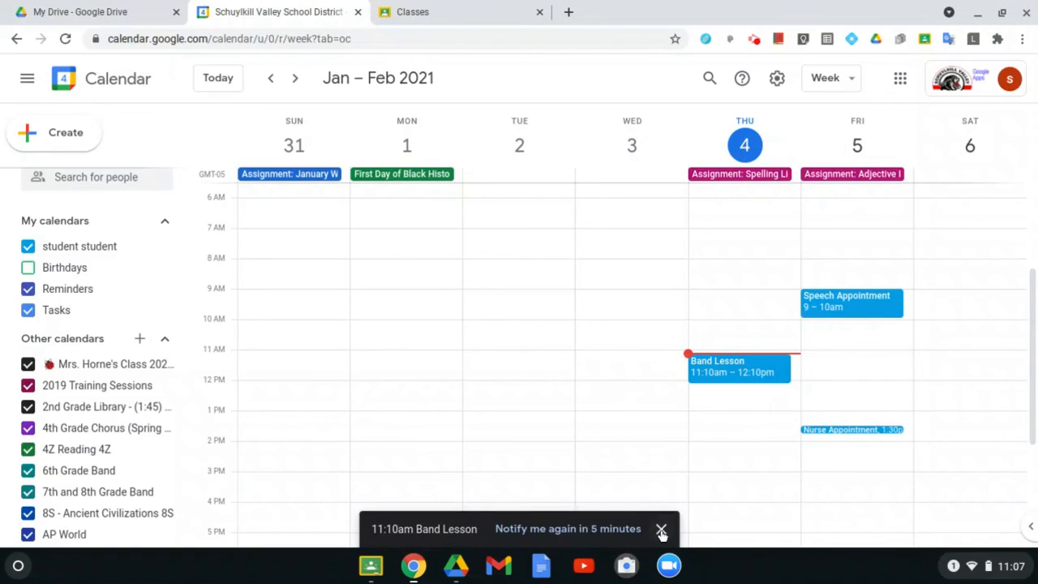
pyautogui.click(661, 529)
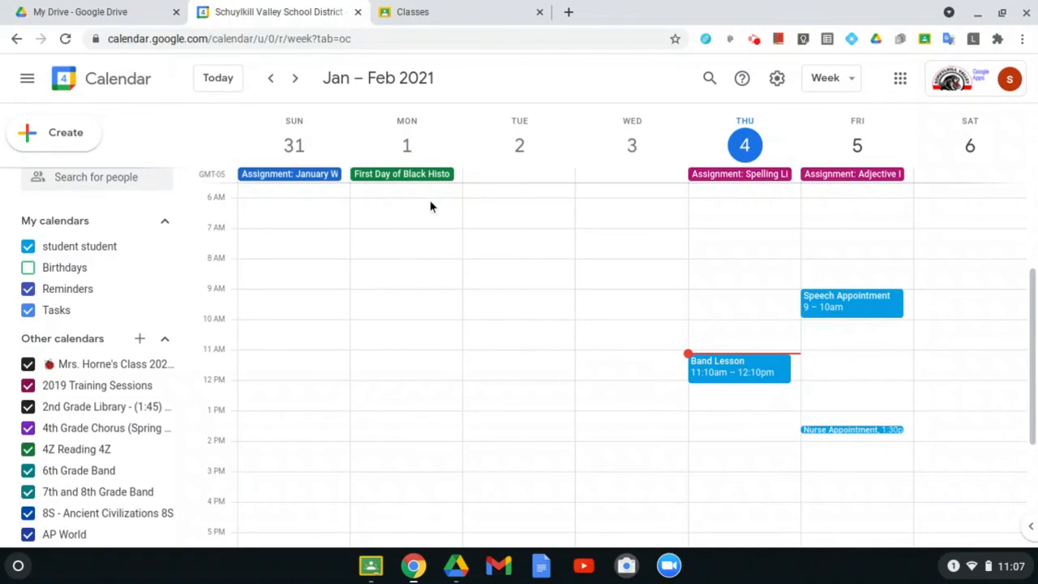